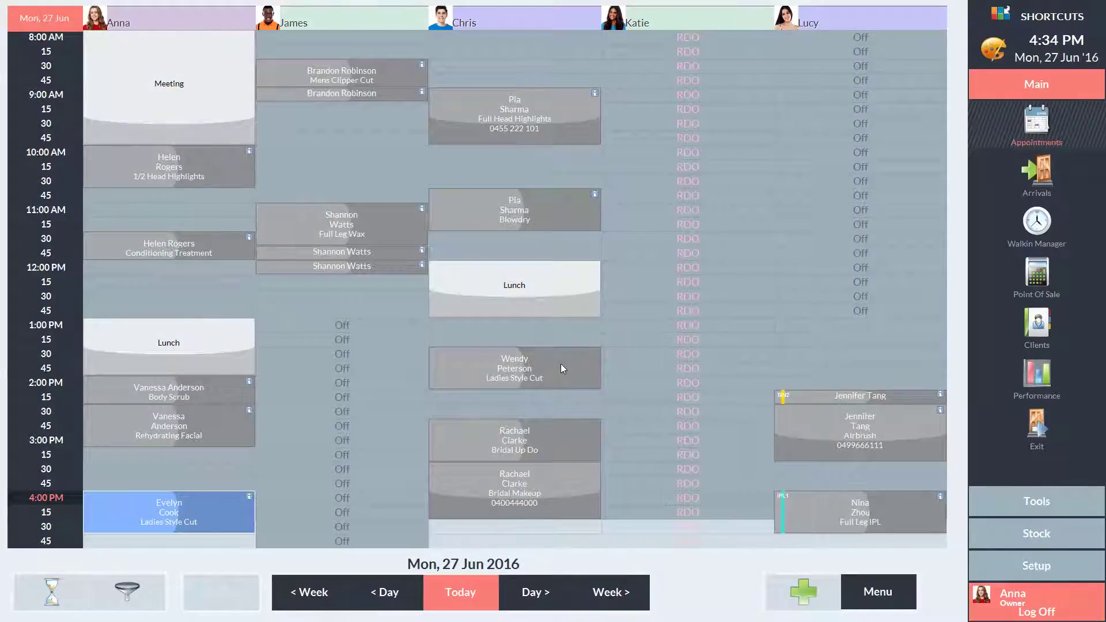
- Save the point of sale configuration settings and acknowledge the restart notice
left_click(1032, 567)
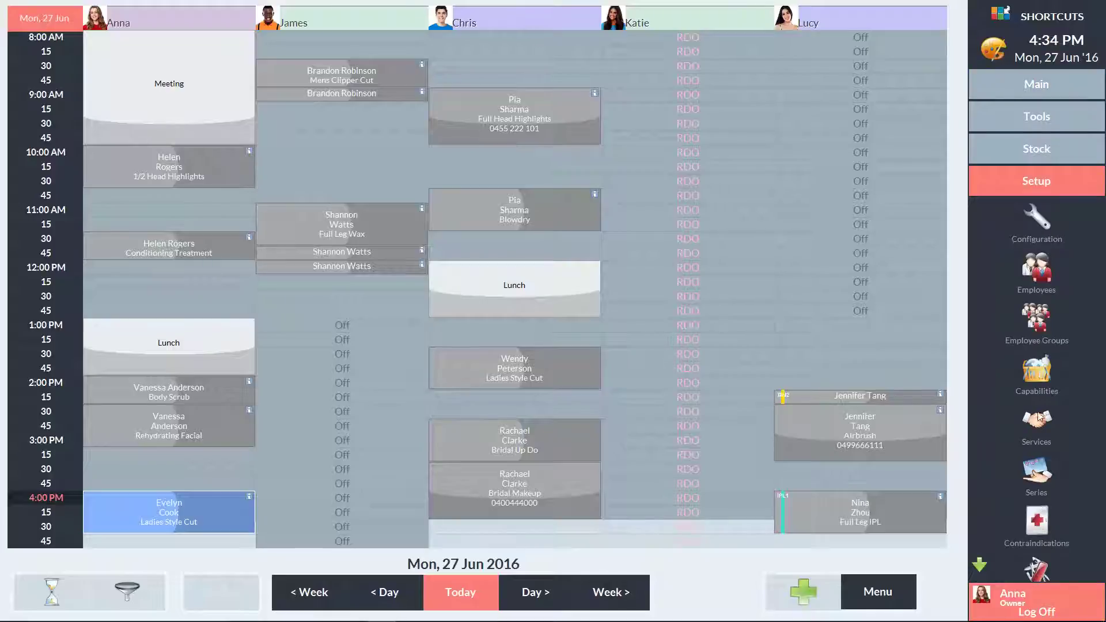
left_click(1040, 220)
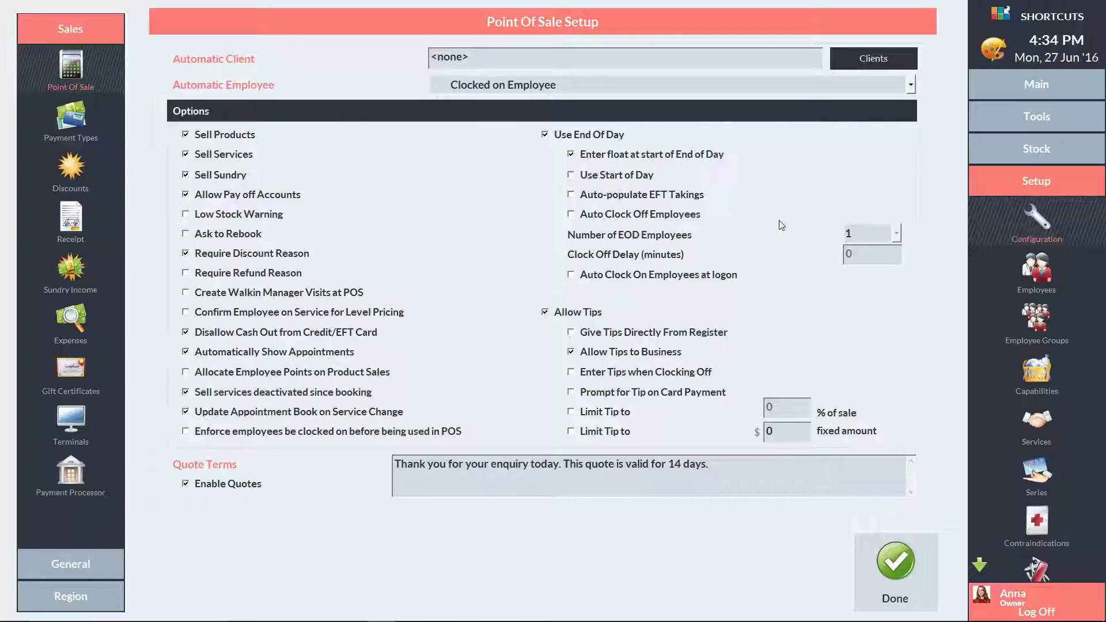
left_click(894, 567)
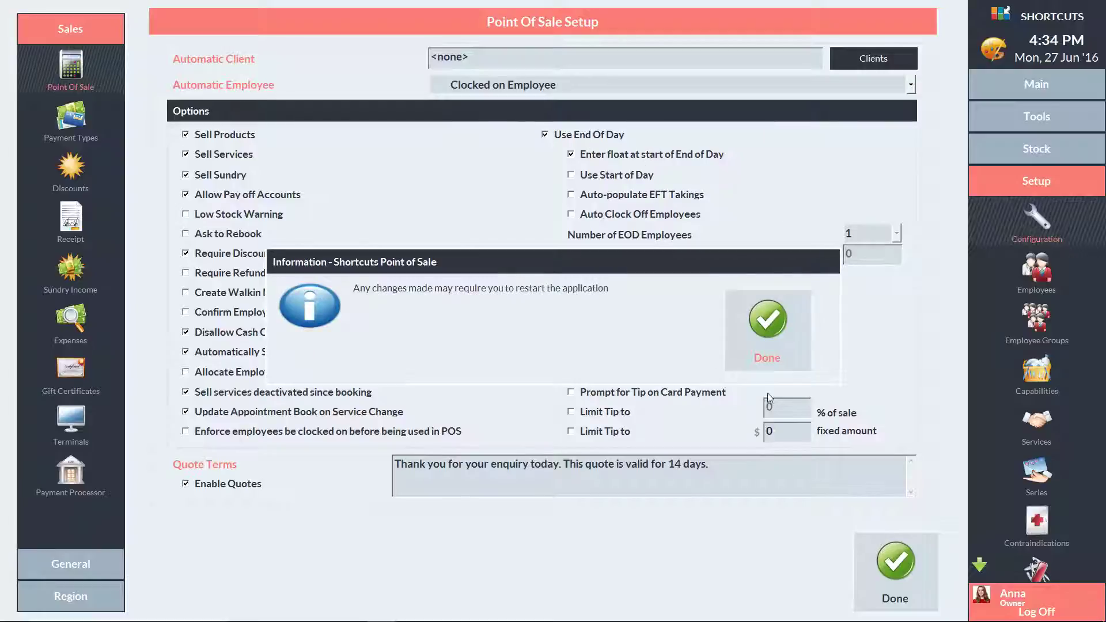
left_click(767, 331)
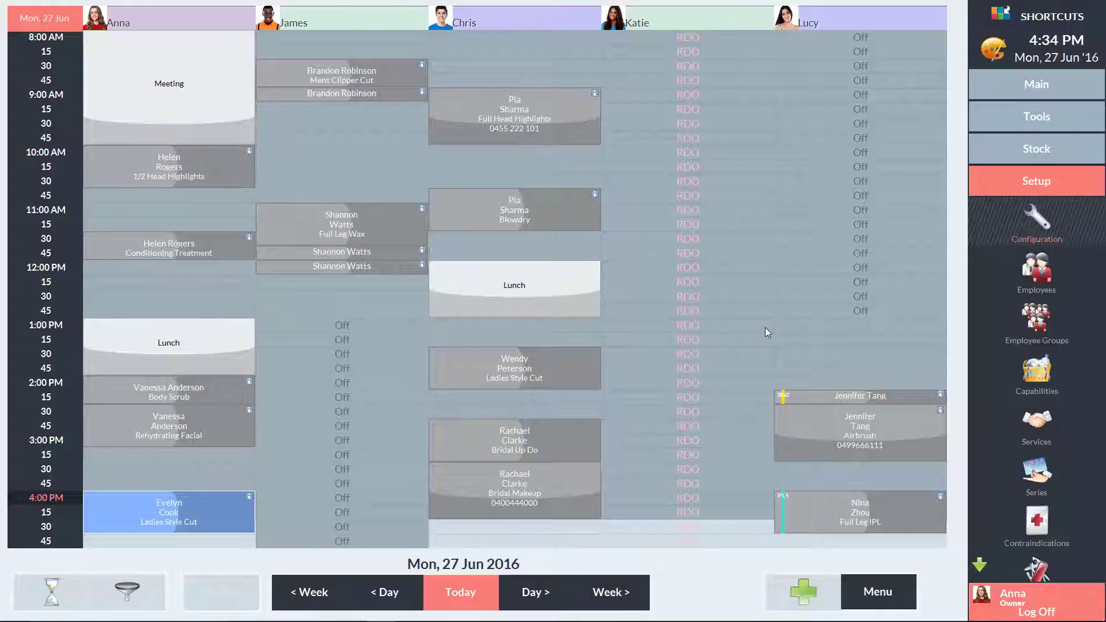
- Load the booked client's Ladies Style Cut sale on the Point Of Sale screen
left_click(1036, 84)
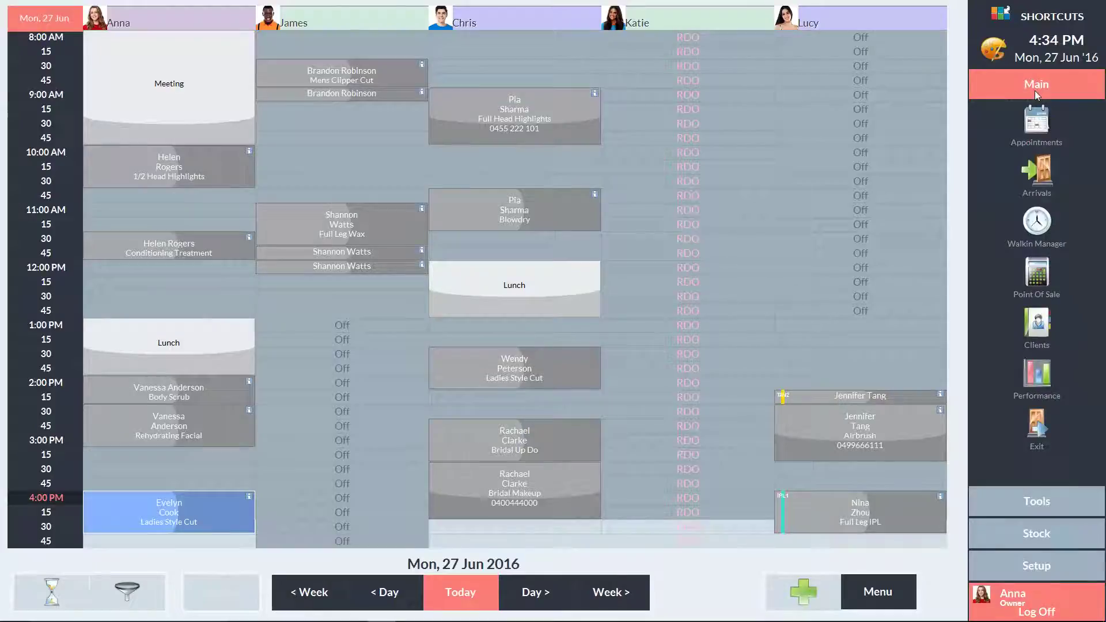
left_click(1036, 275)
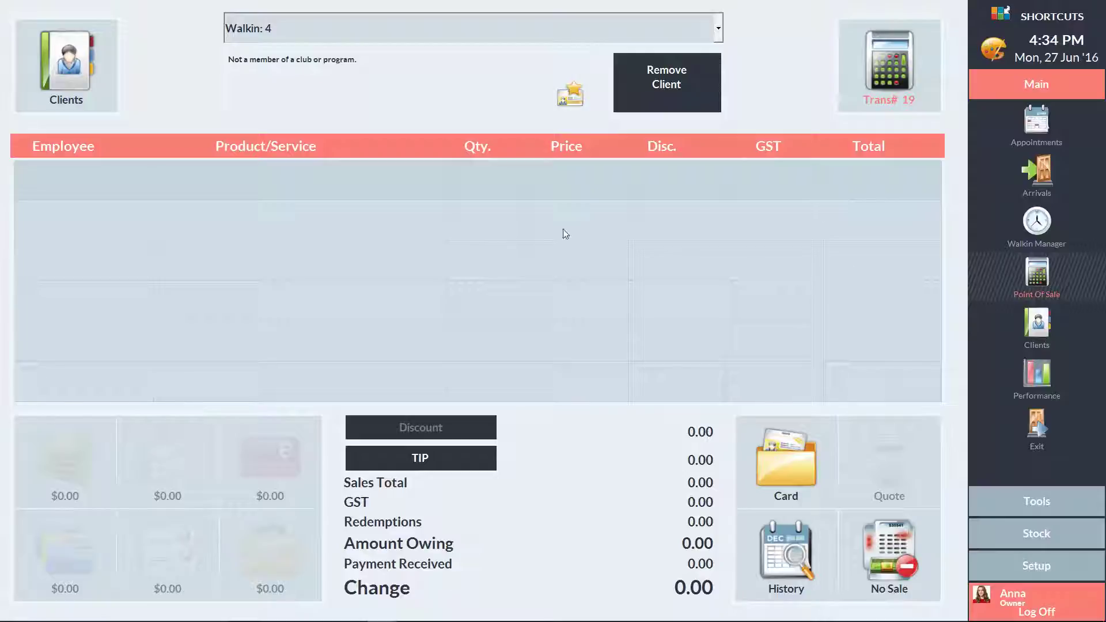
left_click(321, 26)
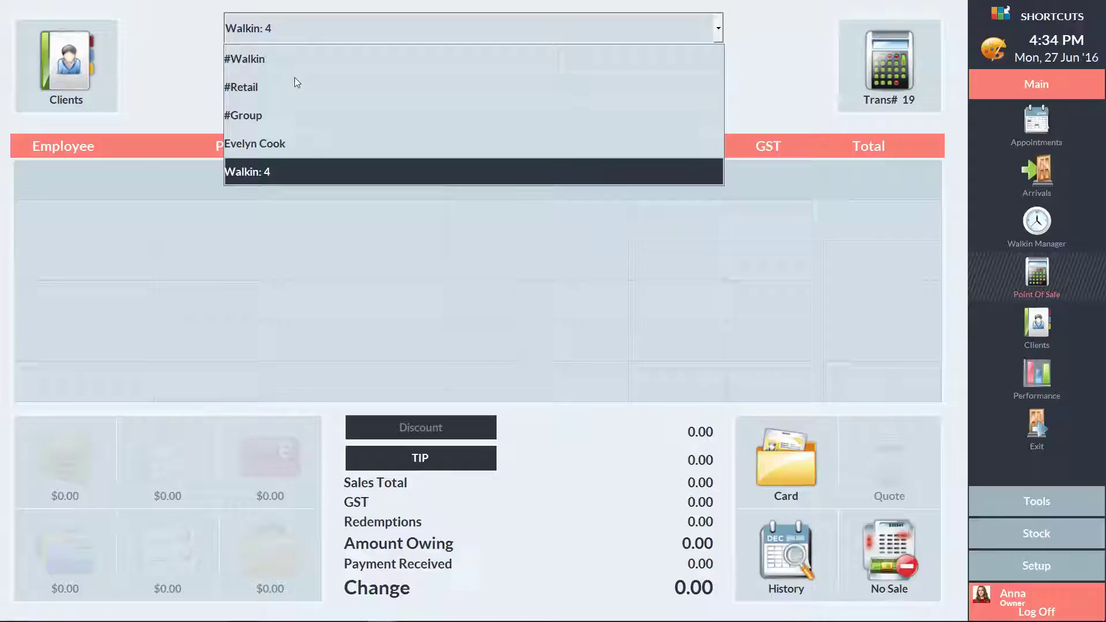
left_click(288, 144)
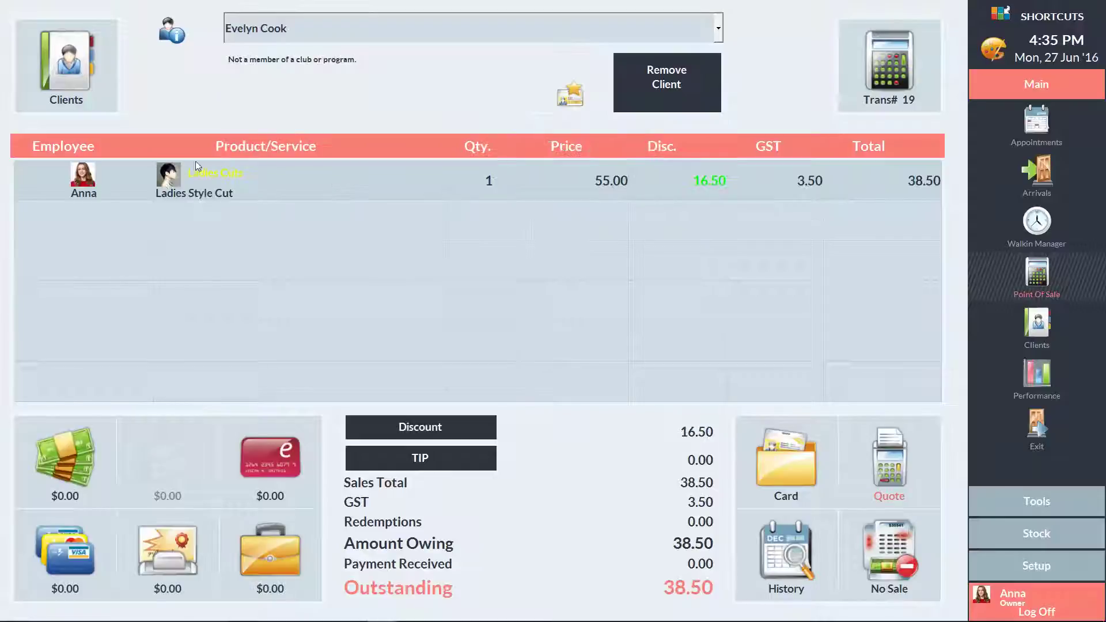
- Pay the 38.50 sale in cash, print the receipt, and show today's transactions
left_click(65, 461)
left_click(657, 311)
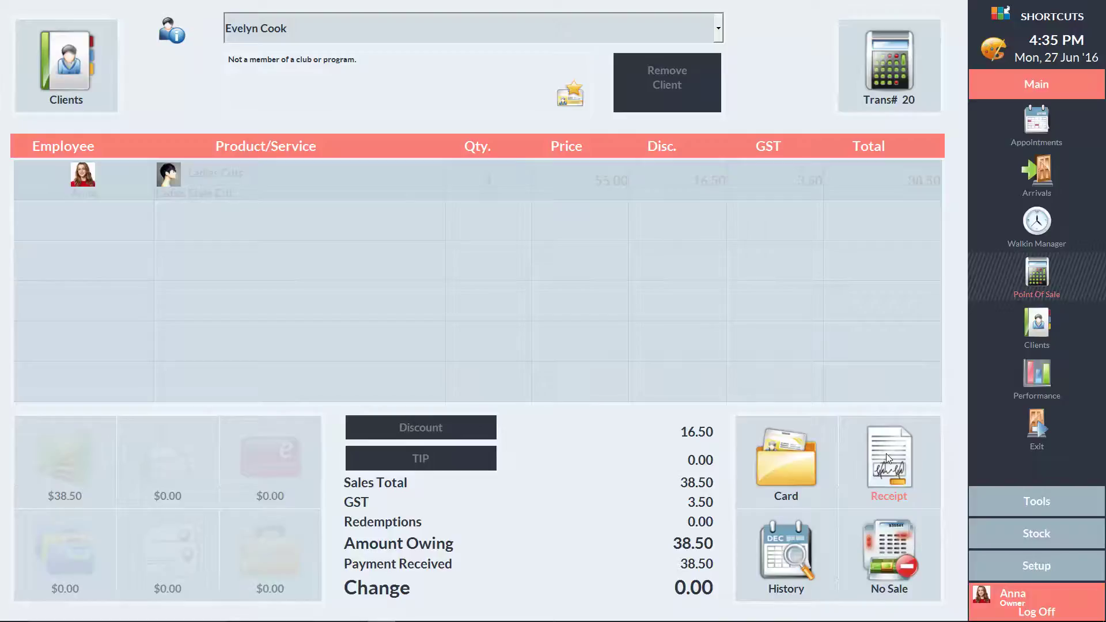
left_click(886, 454)
left_click(888, 74)
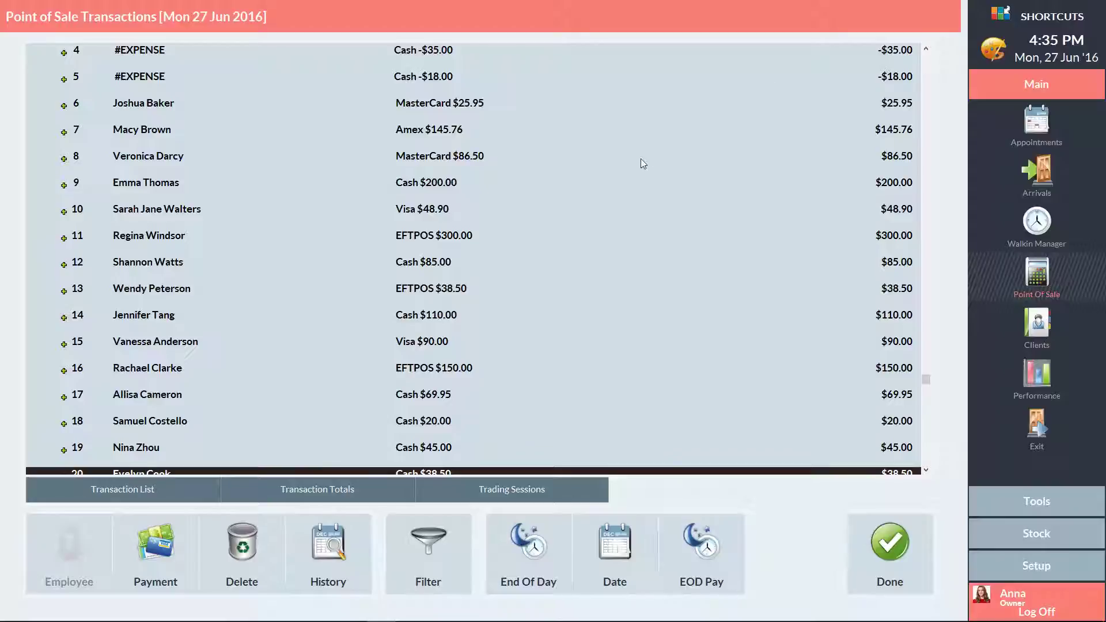
- Start the End of Day Wizard and set register AUSNB067's new float to 200 after trying 250
left_click(529, 550)
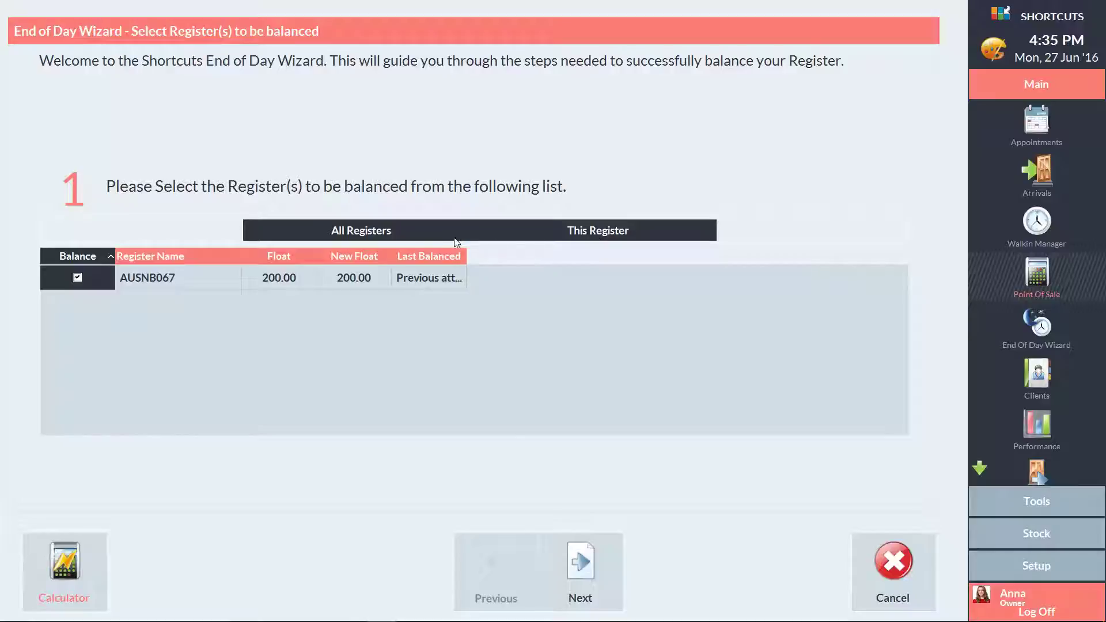
left_click(357, 278)
type("250")
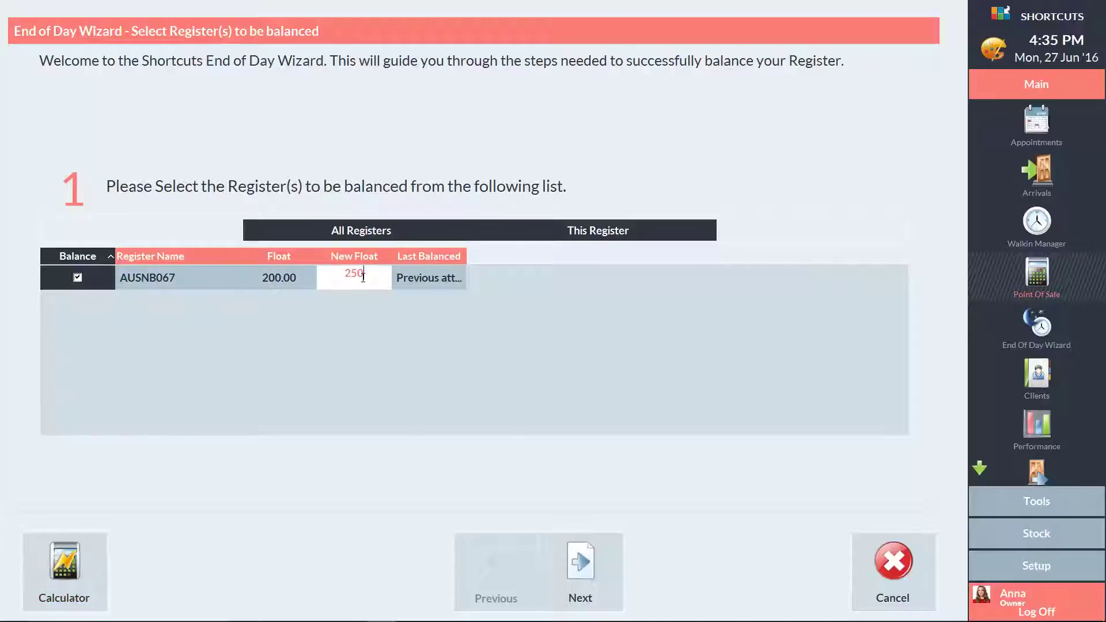
key("Return")
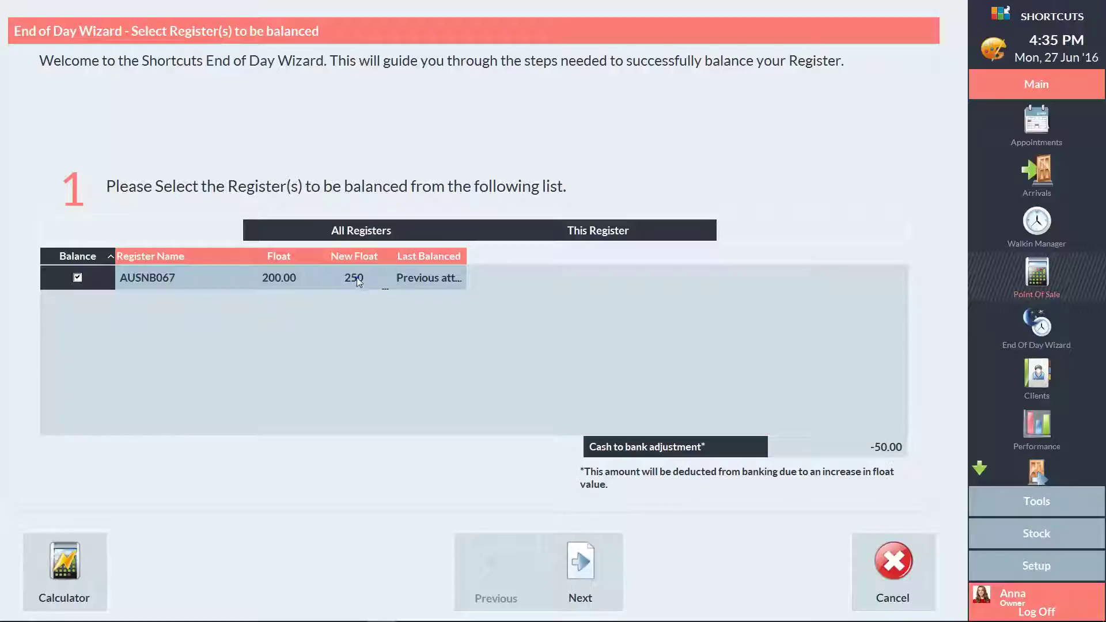
left_click(358, 282)
type("200")
key("Return")
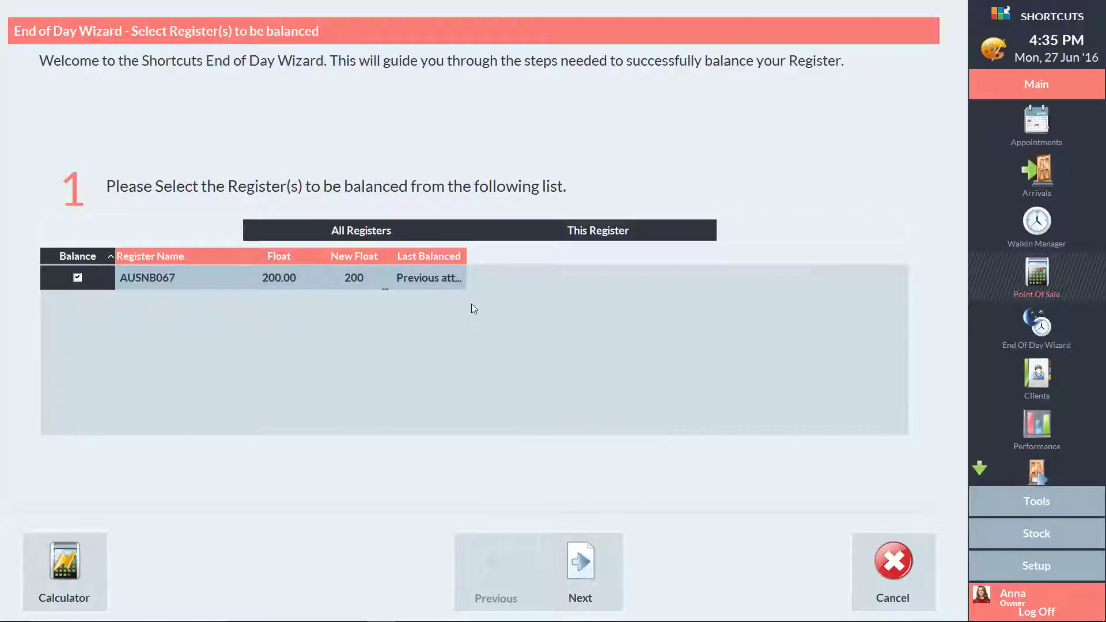
- Enter the cash takings as 495.25 and Amex takings as 145.76
left_click(580, 568)
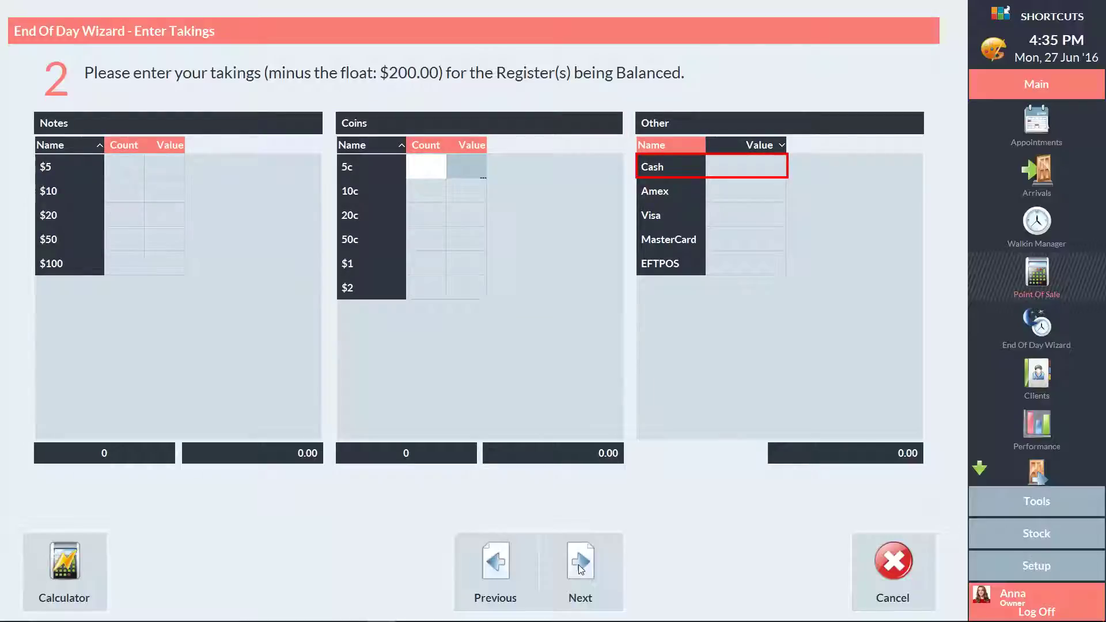
left_click(749, 166)
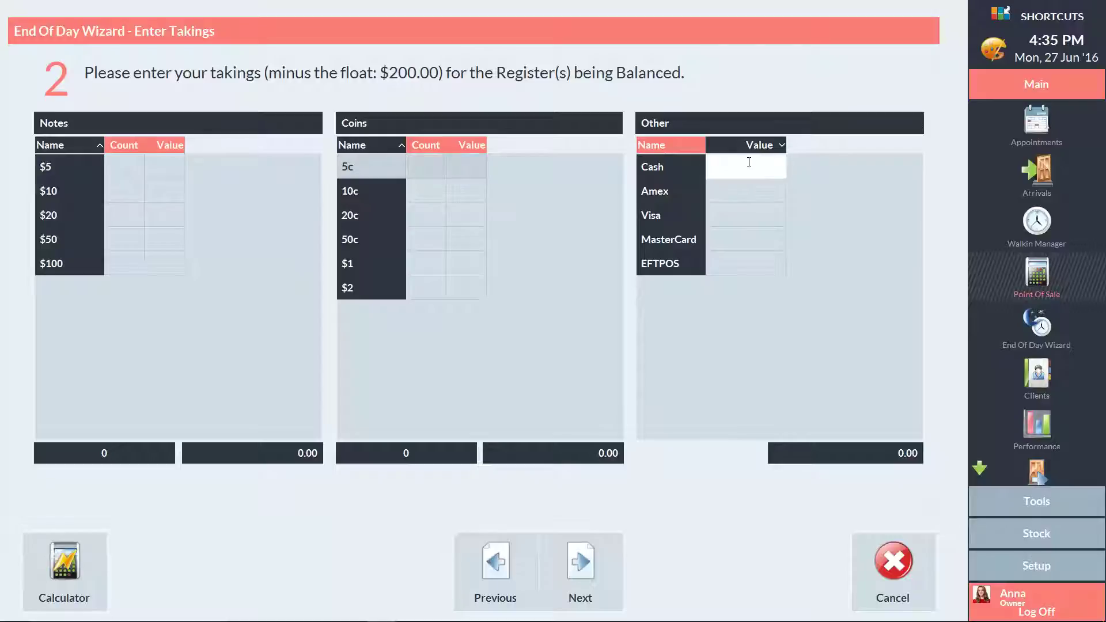
type("495.25")
left_click(751, 192)
type("145.76")
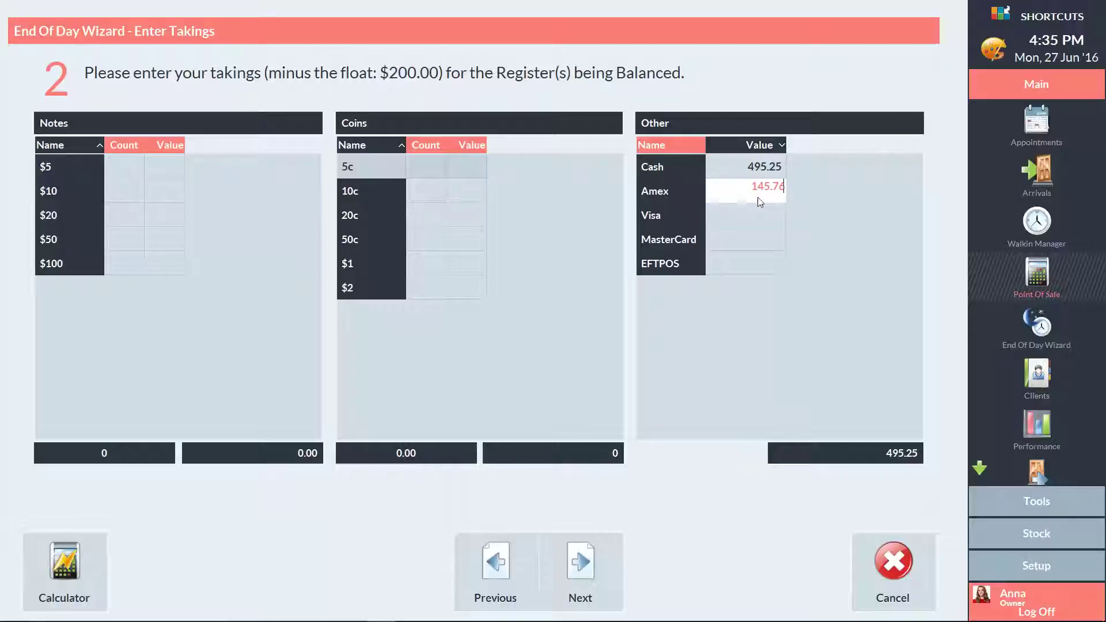
- Enter Visa 158.90, MasterCard 112.45 and EFTPOS 488.50, totalling 1400.86, then continue
left_click(759, 209)
type("158.90")
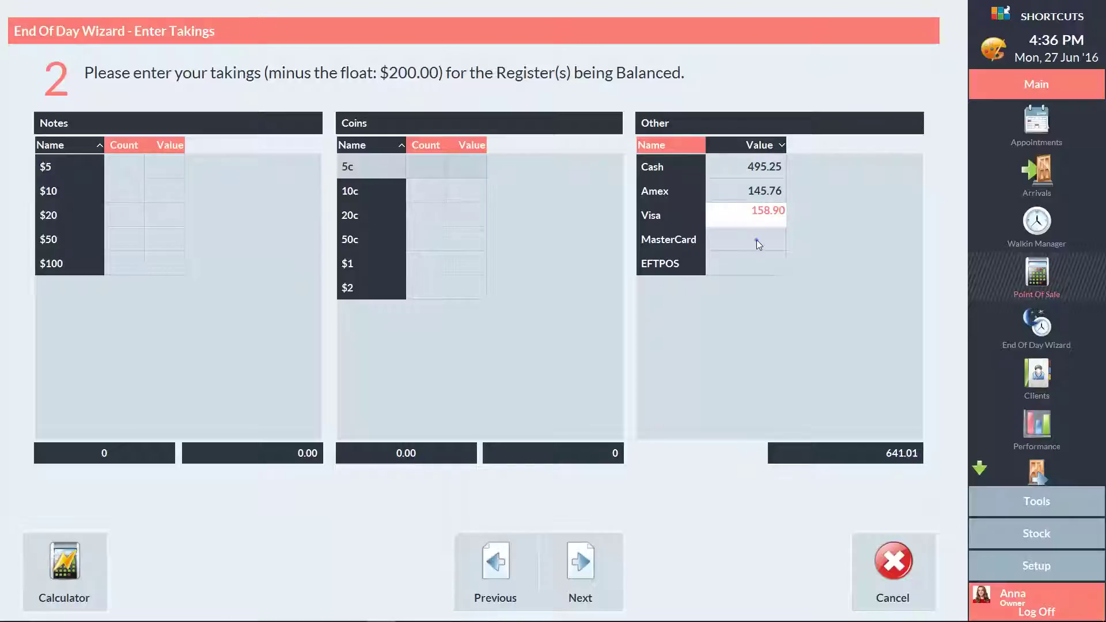
left_click(756, 240)
type("112.45")
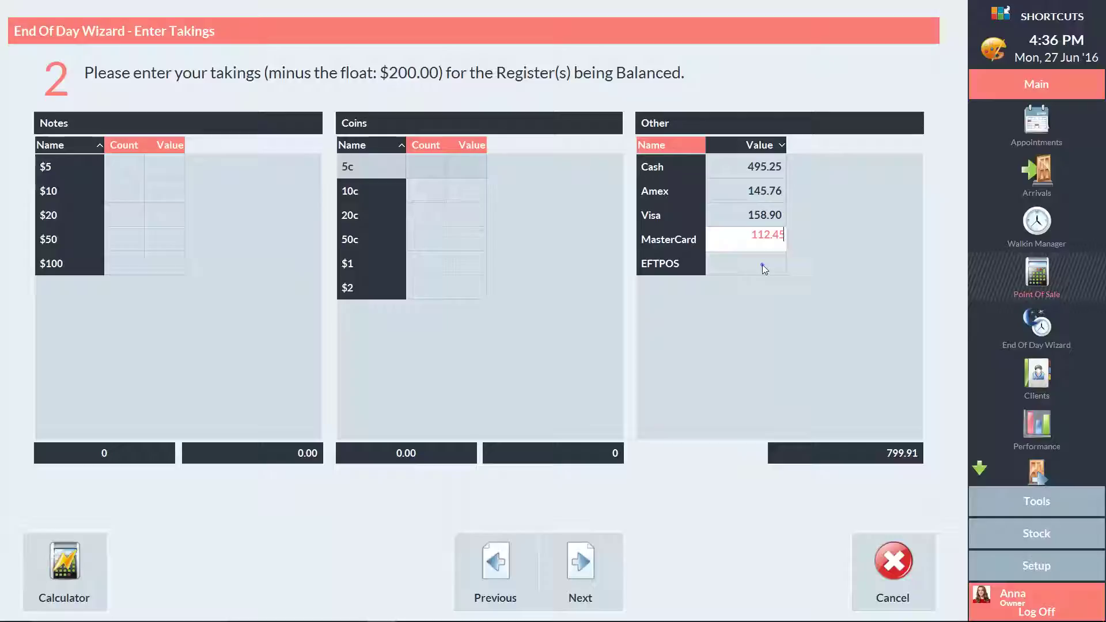
left_click(762, 265)
type("488.50")
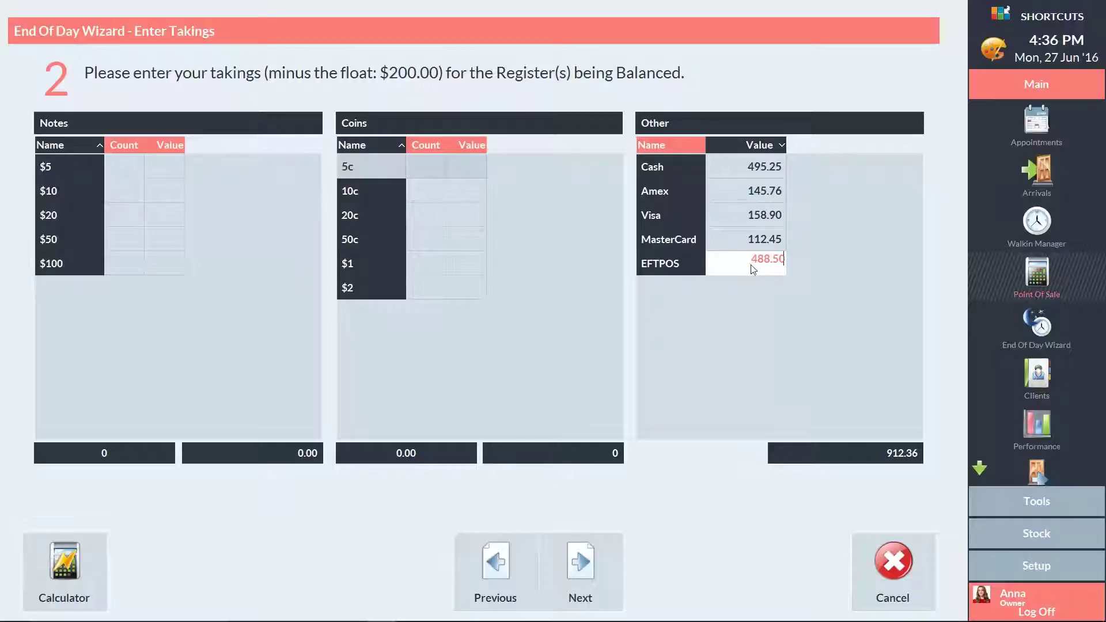
left_click(579, 565)
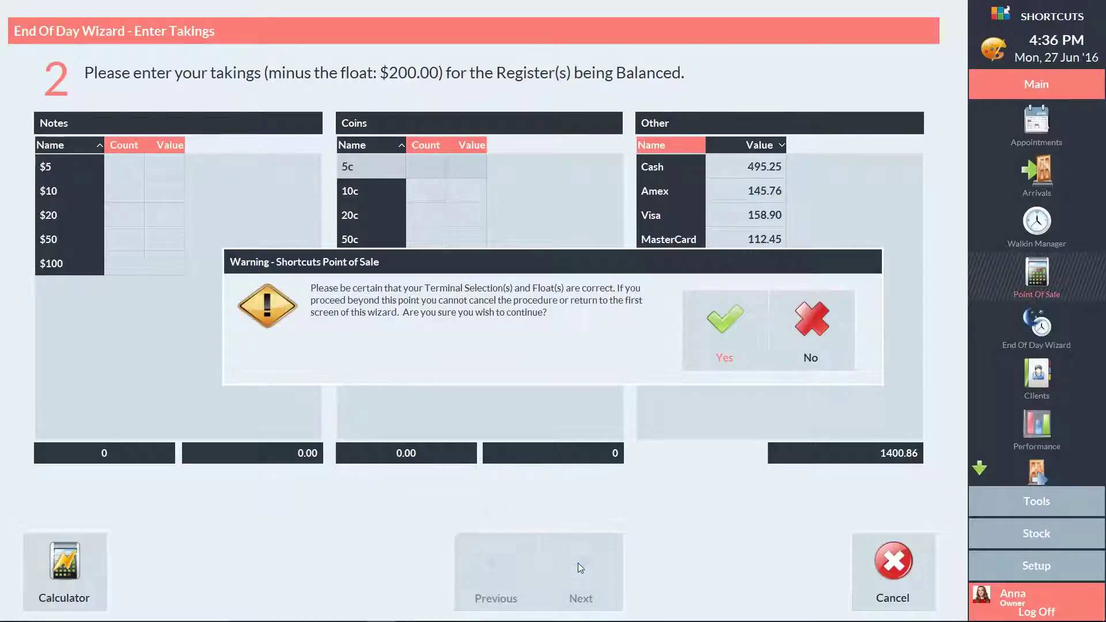
- Confirm the warning to see Cash 20.20 under and Visa 20.00 over, then open the transactions
left_click(725, 326)
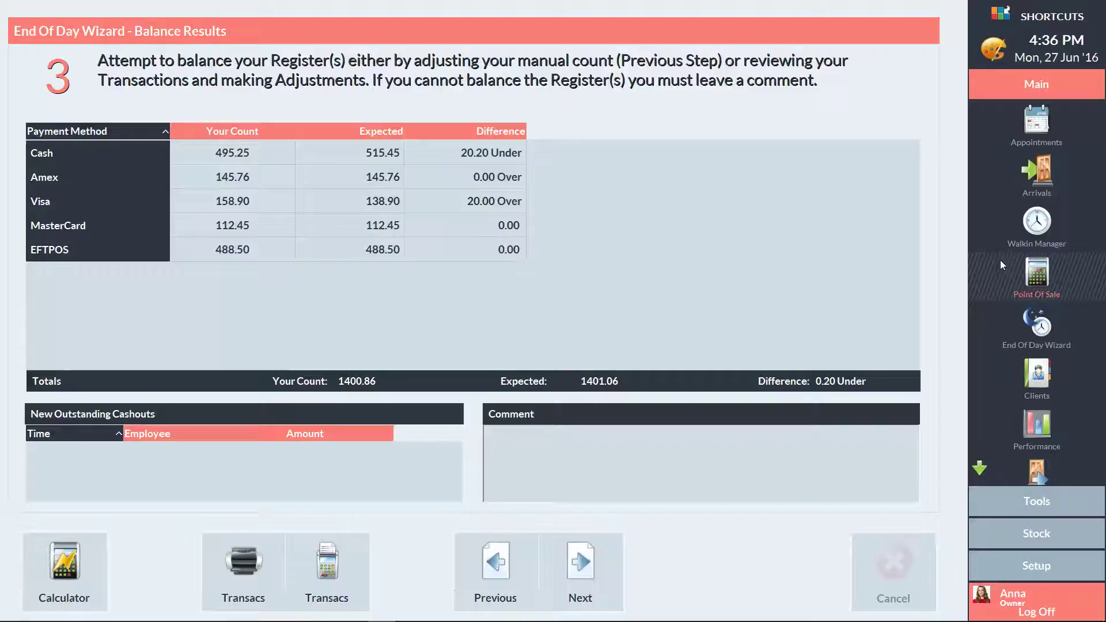
left_click(1042, 280)
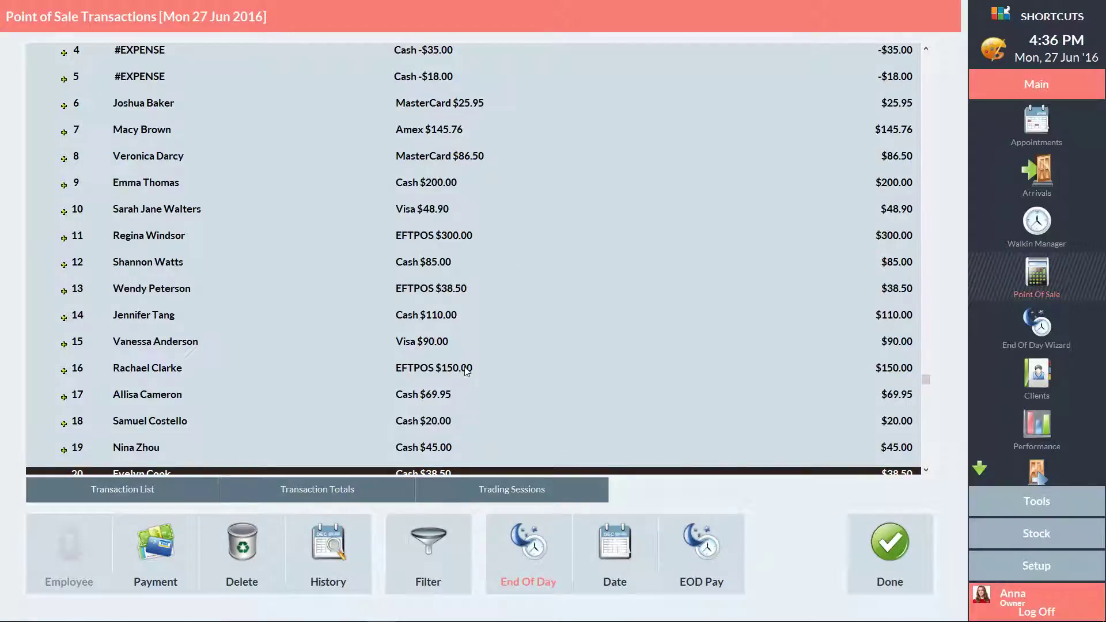
- Change transaction 18's payment from cash to $20.00 by Visa
left_click(442, 425)
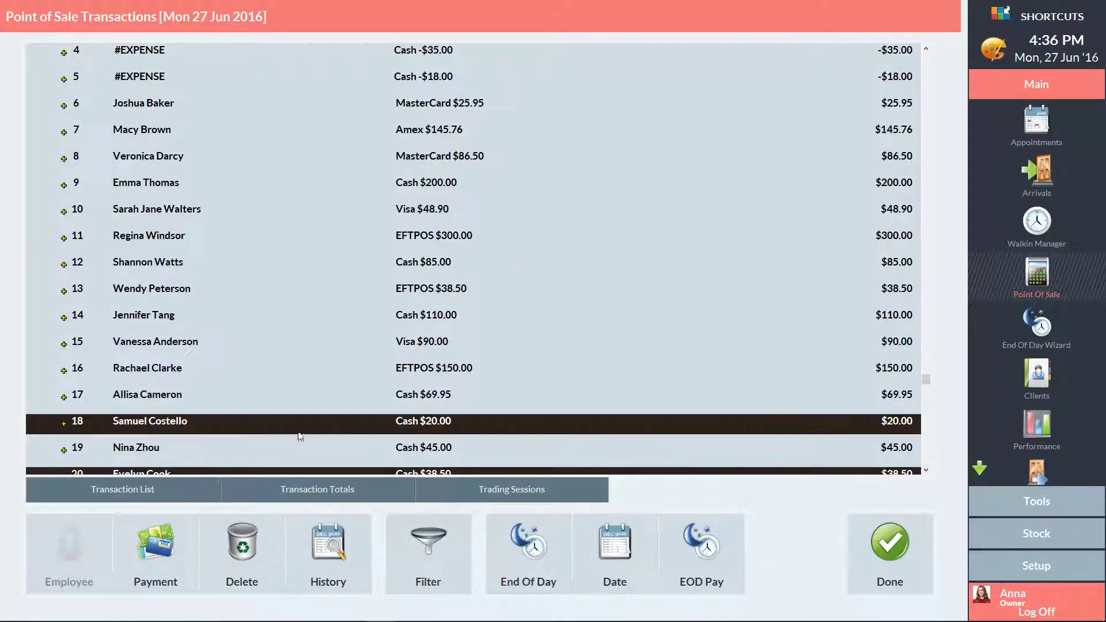
left_click(157, 550)
left_click(313, 332)
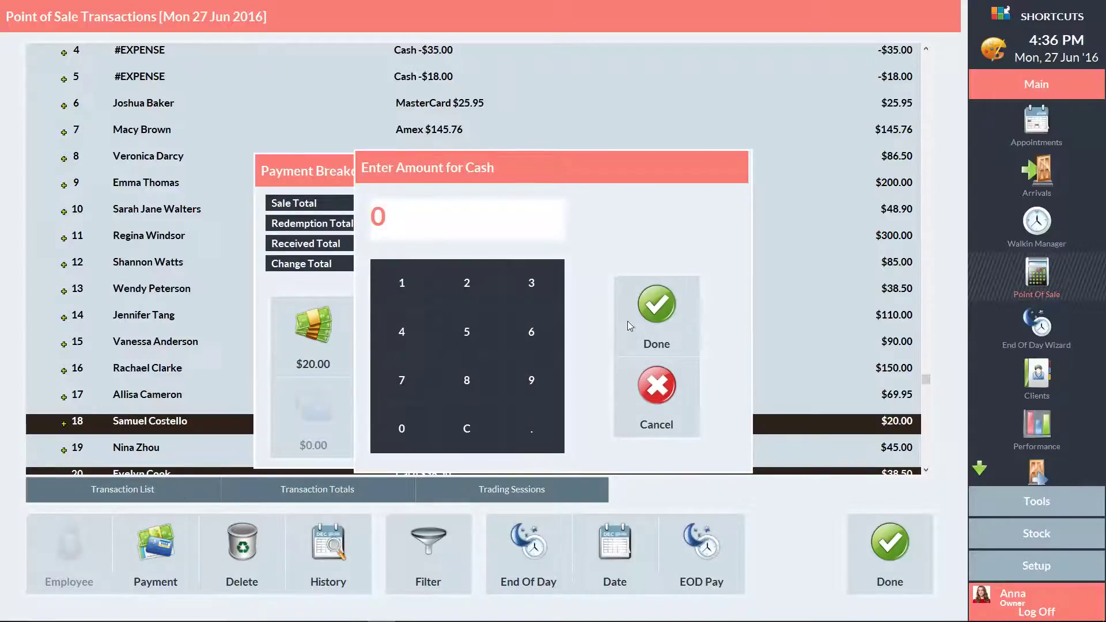
left_click(655, 311)
left_click(313, 428)
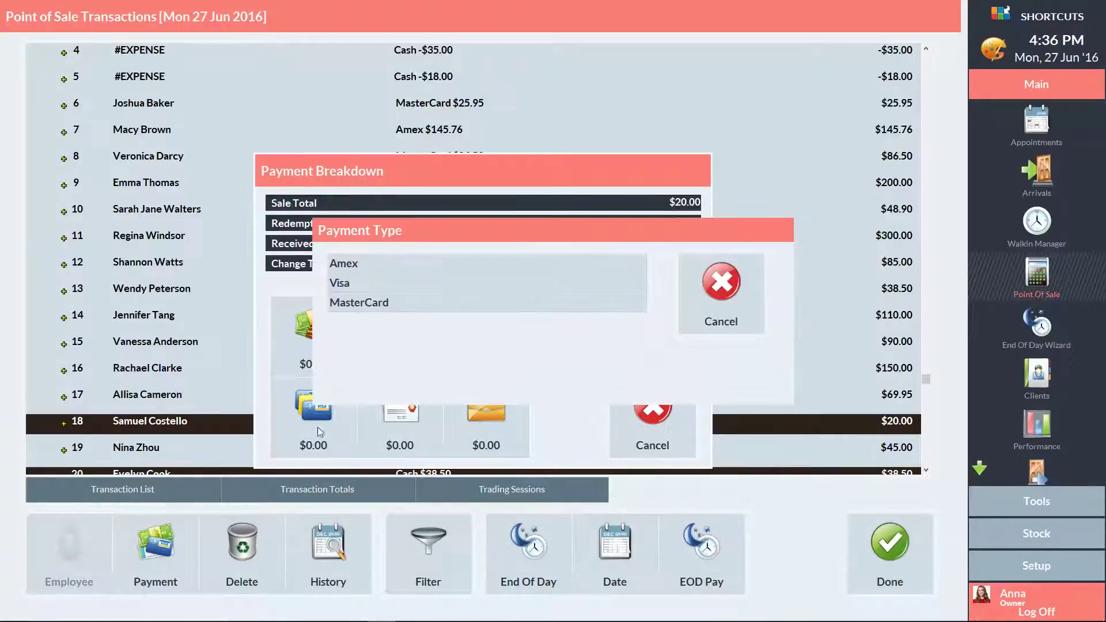
left_click(357, 283)
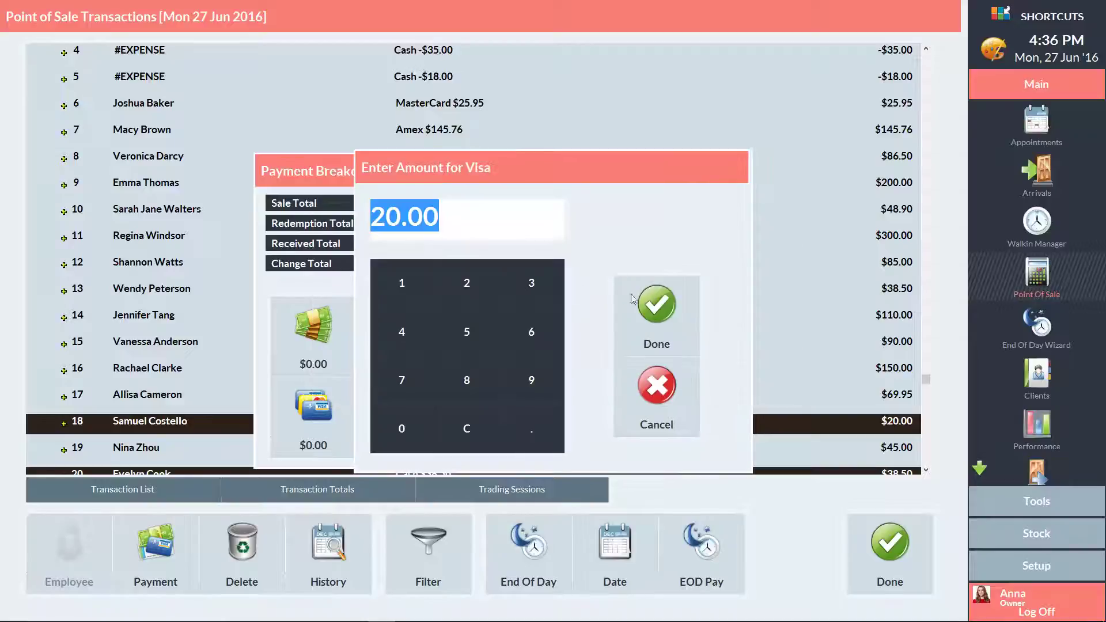
left_click(653, 314)
left_click(649, 329)
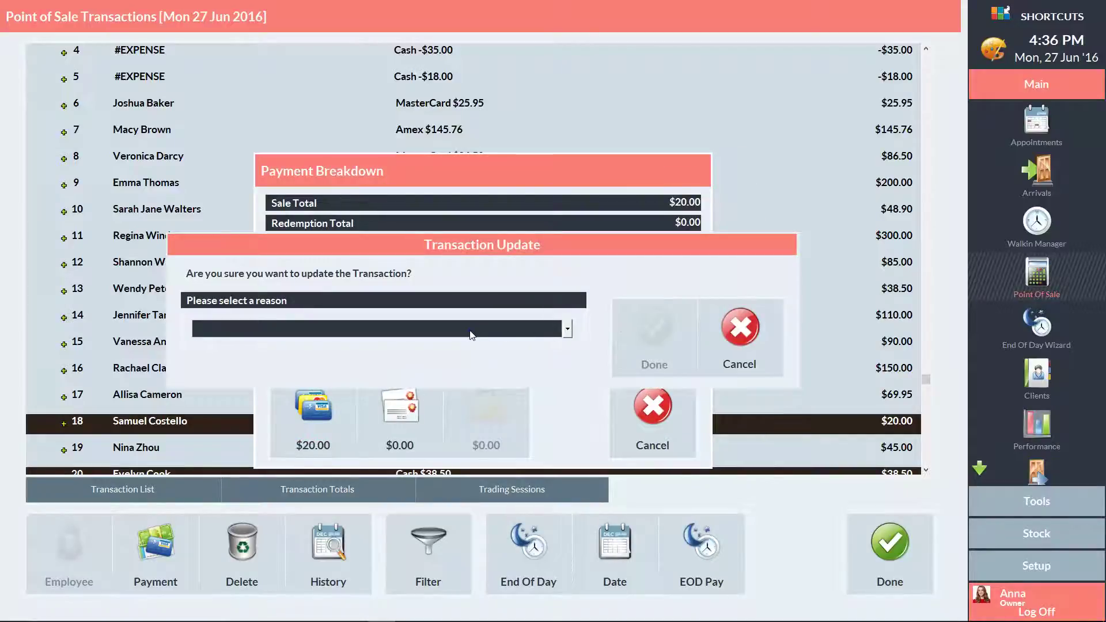
- Record Incorrect Payment Type as the update reason and return to the End Of Day Wizard
left_click(454, 331)
left_click(362, 349)
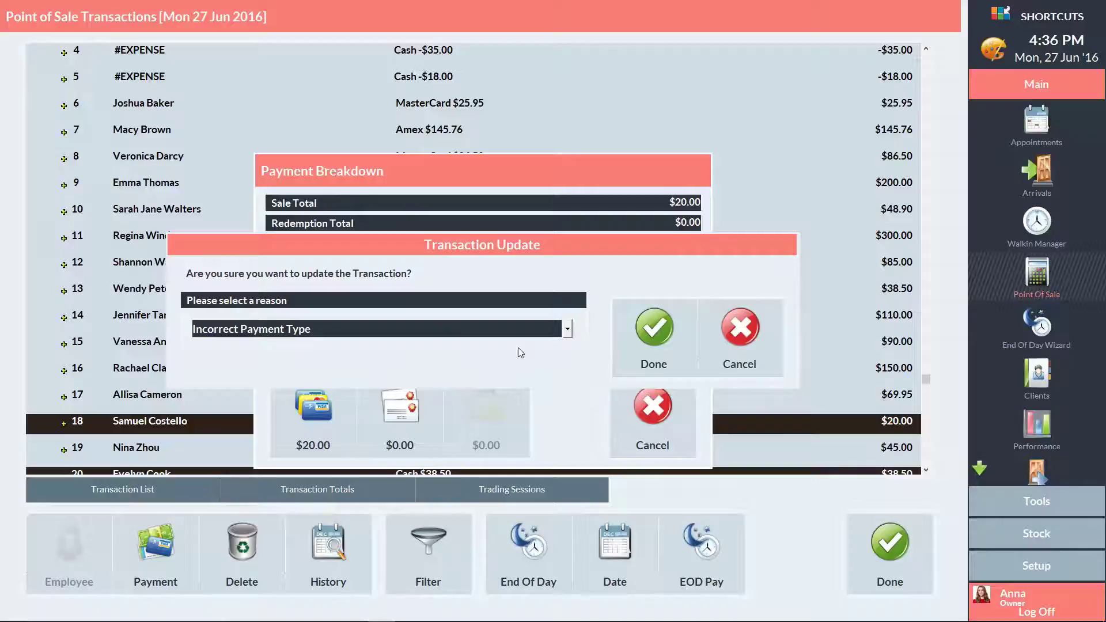
left_click(655, 336)
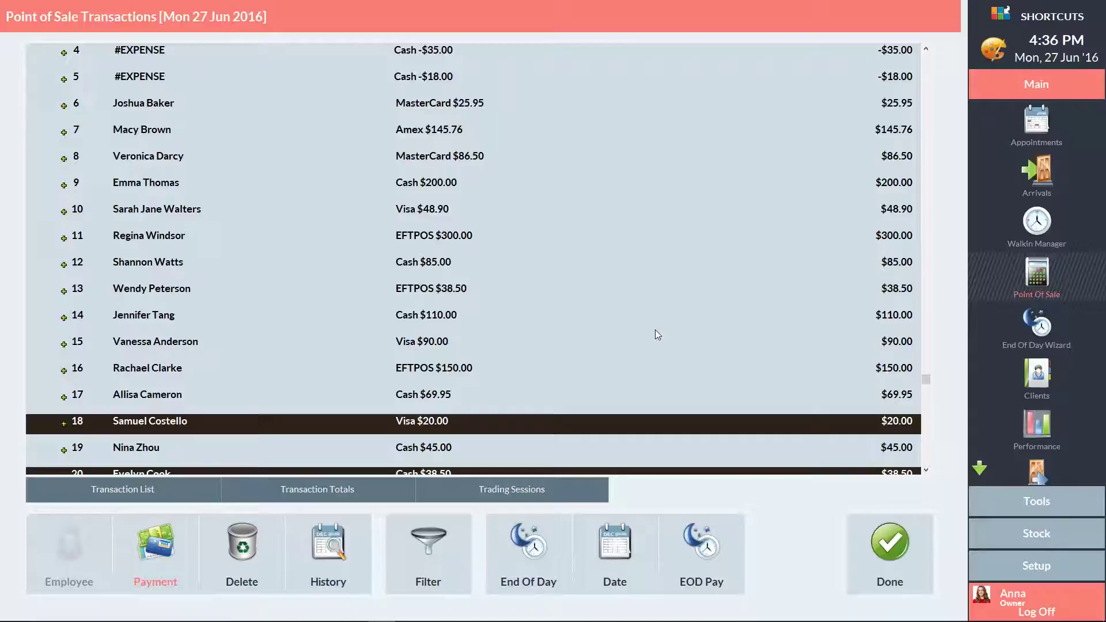
left_click(1036, 327)
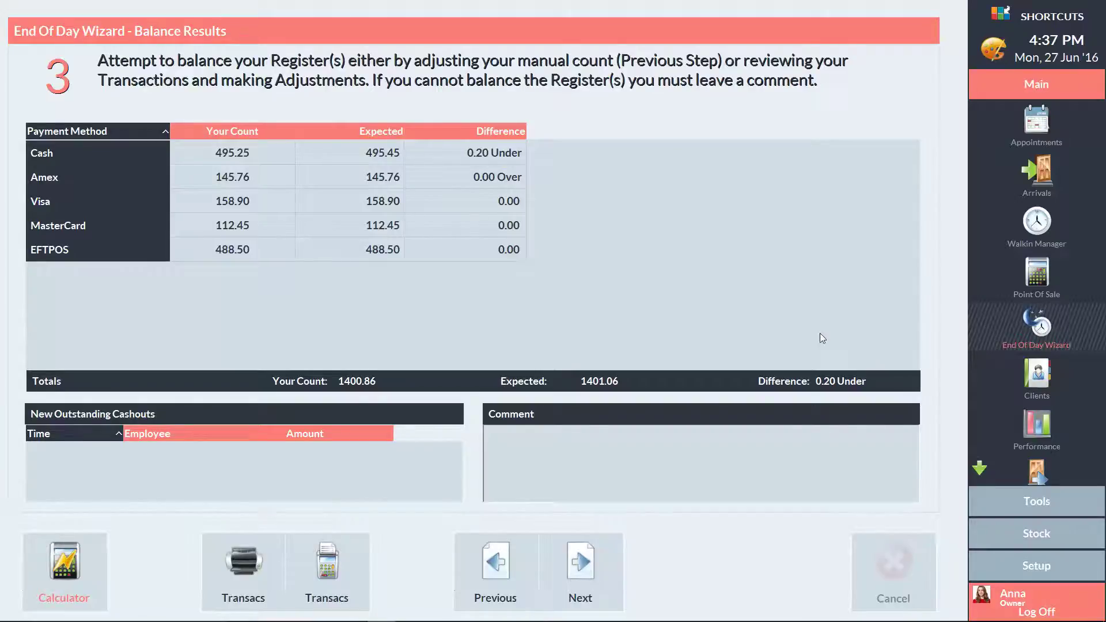
- Enter the comment 'Incorrect change given' to explain the 0.20 cash shortfall
left_click(556, 444)
type("Incorrect chan")
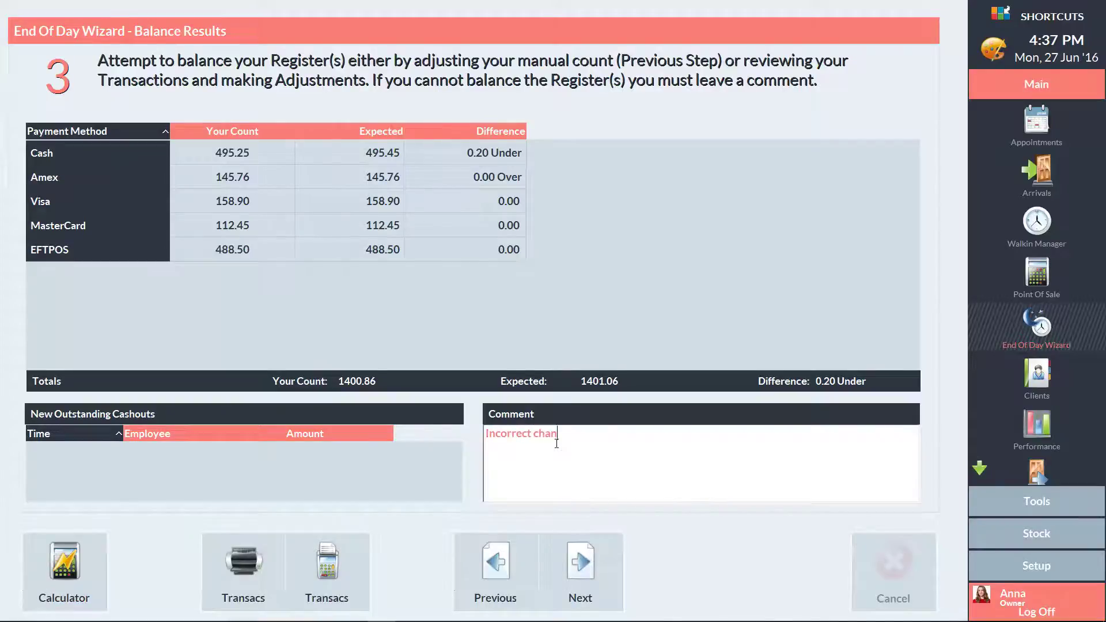
type("ge given")
- Step through the End of Day Summary and confirm finishing the wizard
left_click(588, 558)
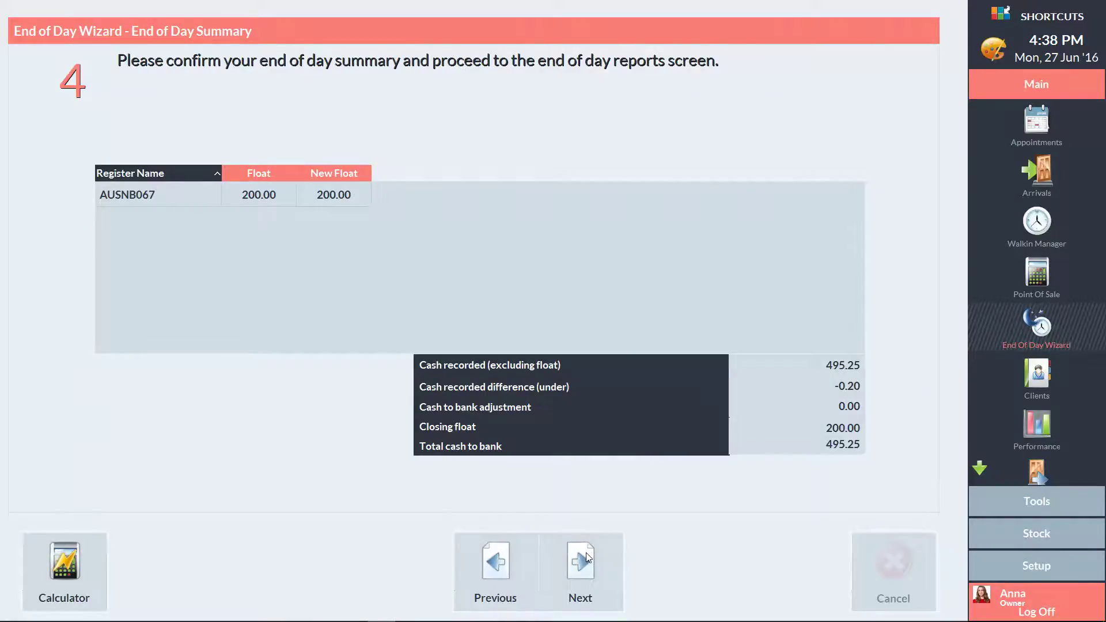
left_click(574, 564)
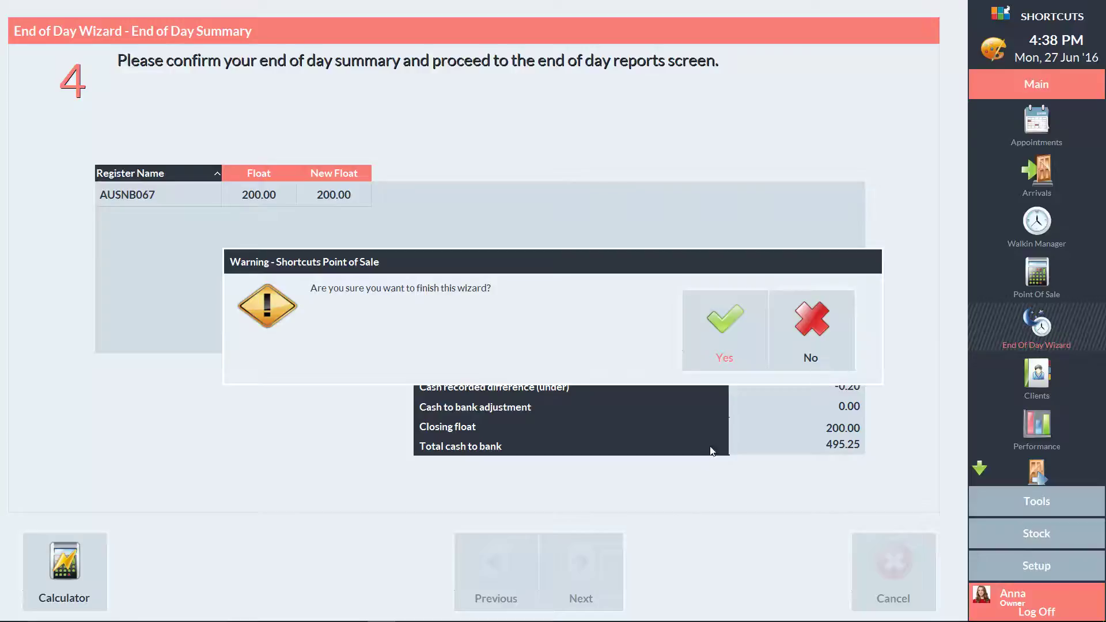
left_click(725, 329)
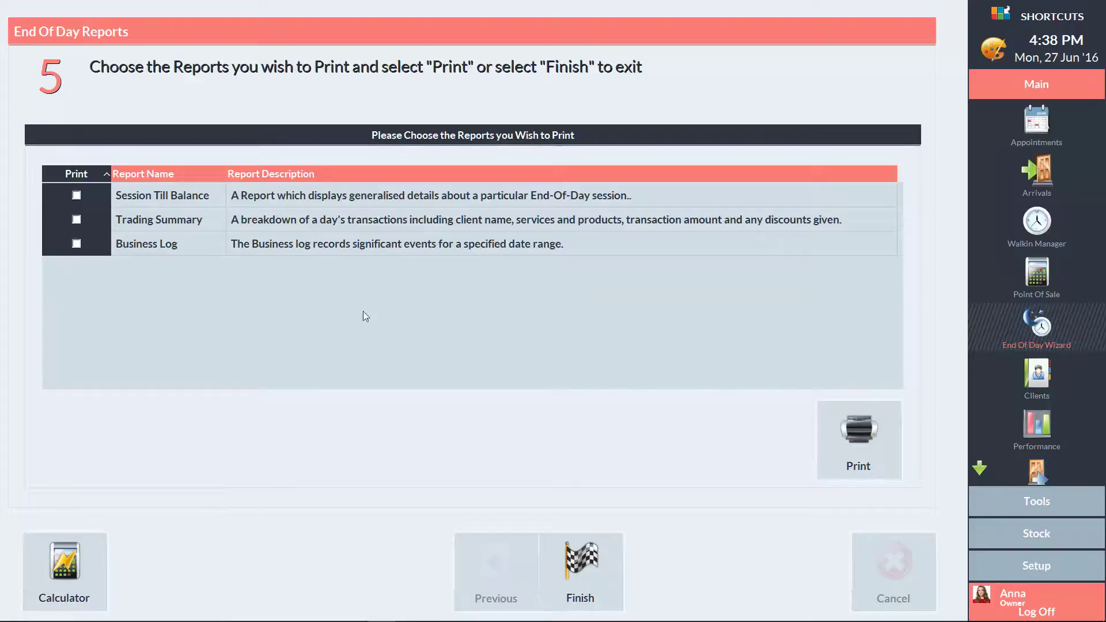
- Print the Session Till Balance and Trading Summary reports and close the wizard
left_click(76, 196)
left_click(76, 219)
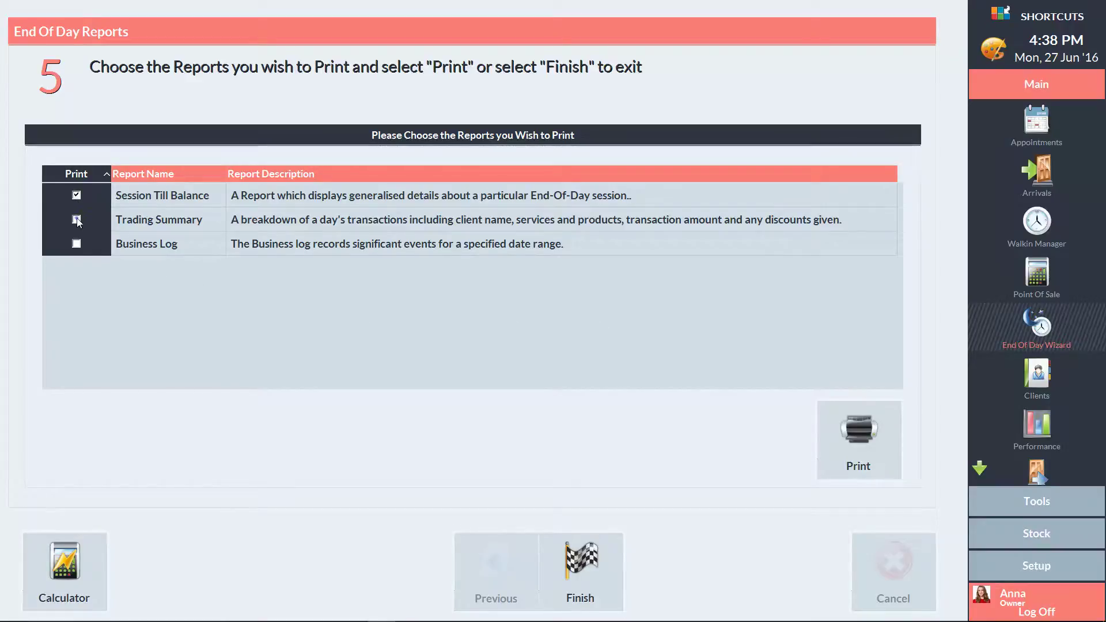
left_click(860, 440)
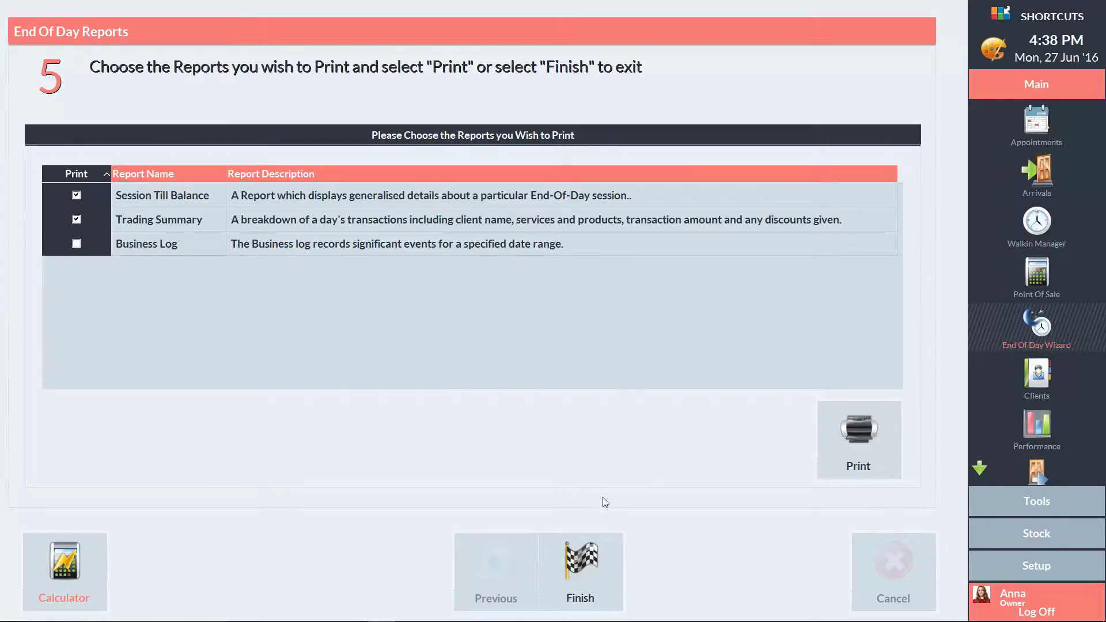
left_click(579, 570)
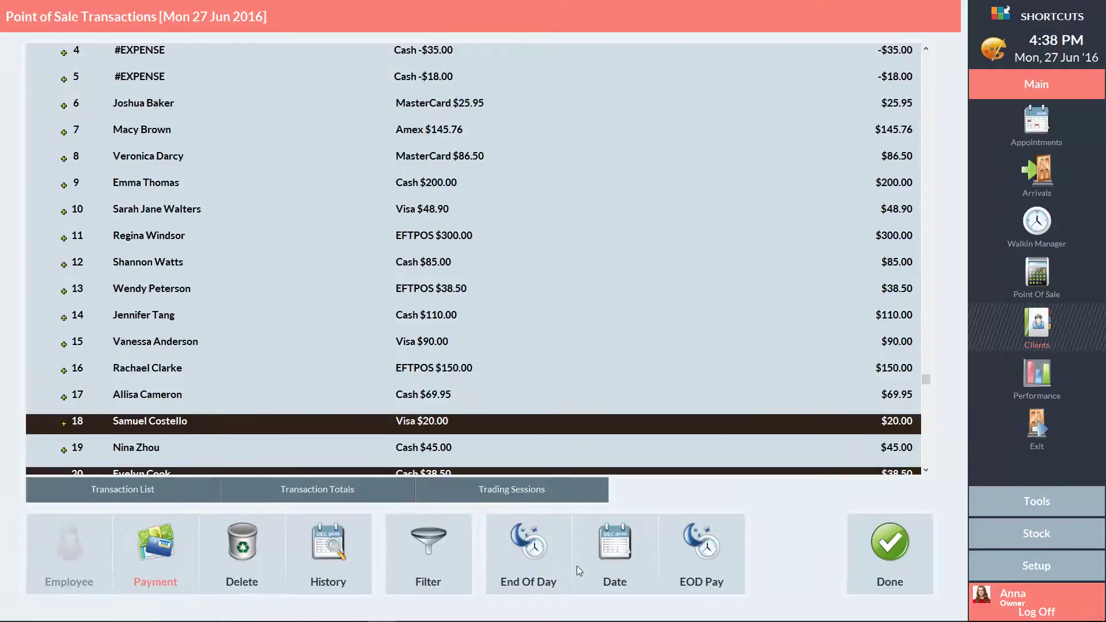